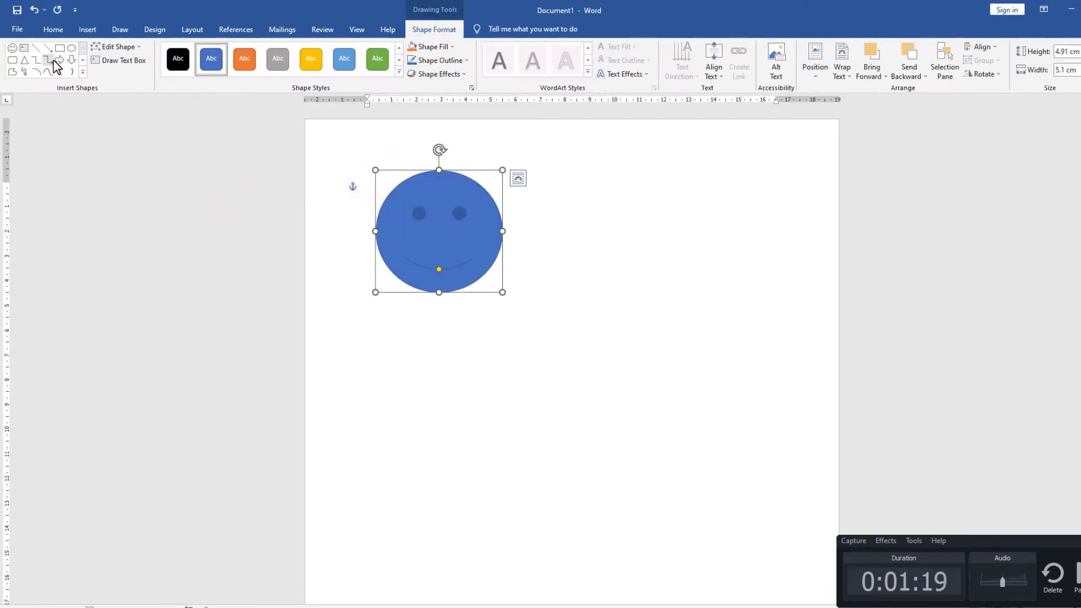
Draw an elbow arrow connector about 5 by 5.1 cm beside the smiley face and a down arrow about 5.85 cm square below, deselecting it.
left_click_drag(578, 194, 704, 317)
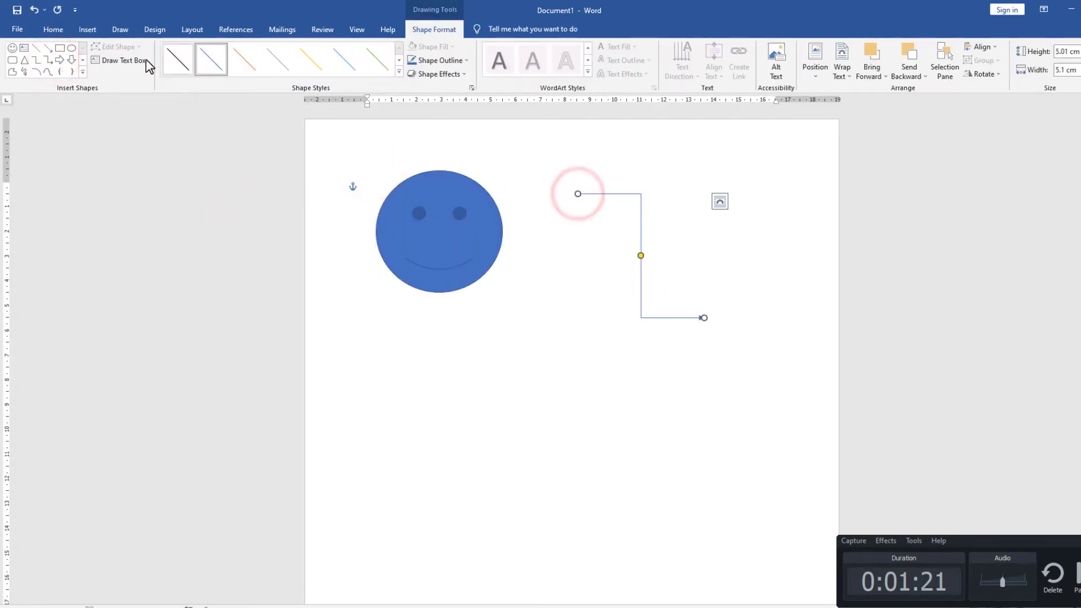
mouse_move(459, 358)
left_mouse_down()
mouse_move(543, 471)
mouse_move(605, 503)
left_mouse_up()
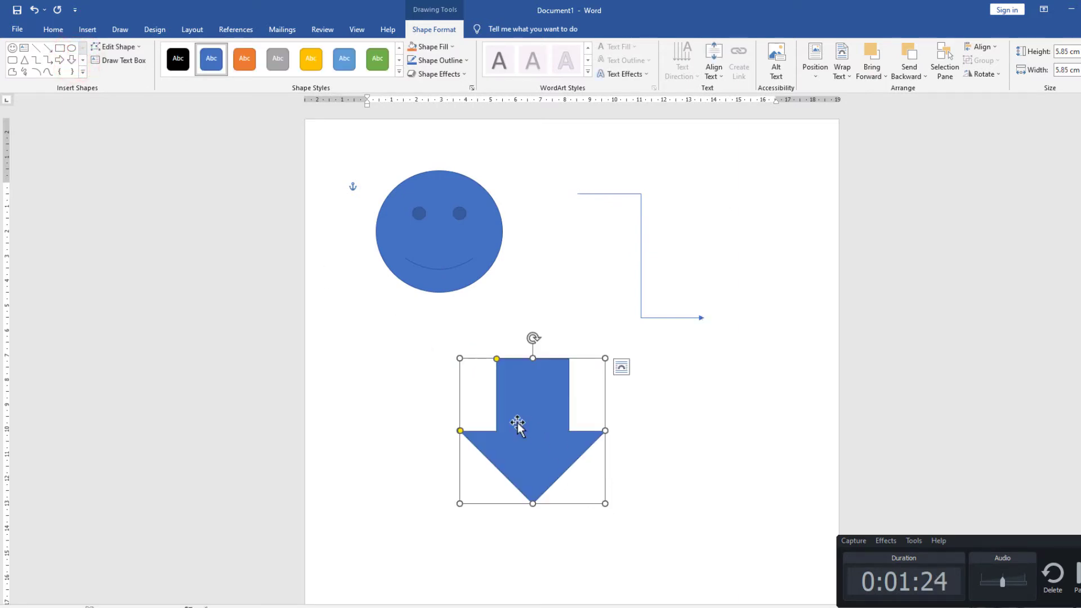
left_click(420, 334)
left_click(533, 314)
left_click(539, 185)
left_click(718, 179)
left_click(740, 388)
left_click(385, 396)
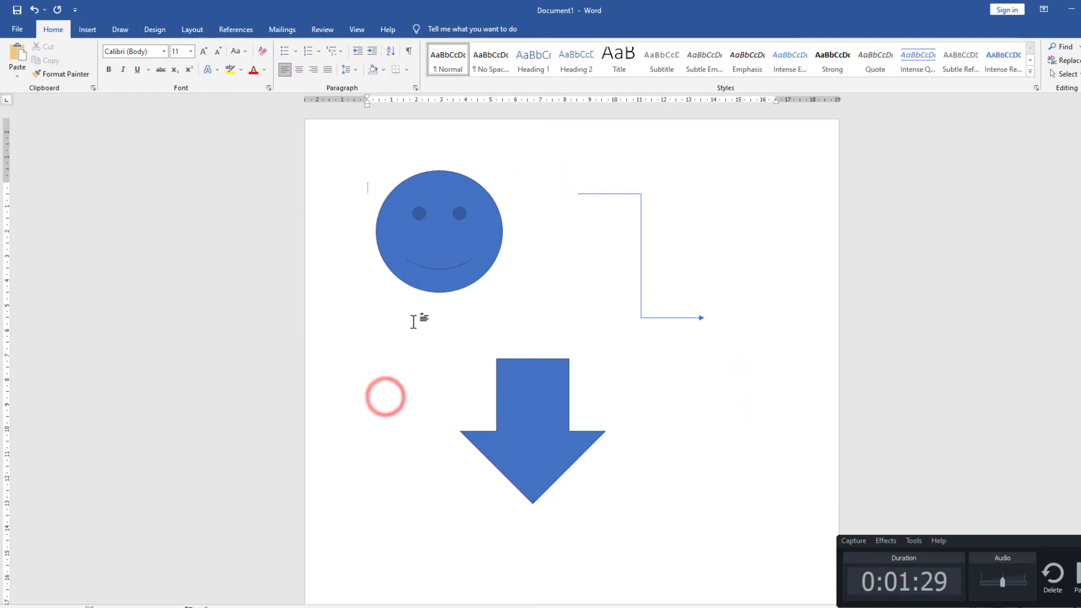
Minimize the Word document and stop the screen recording.
left_click(1073, 10)
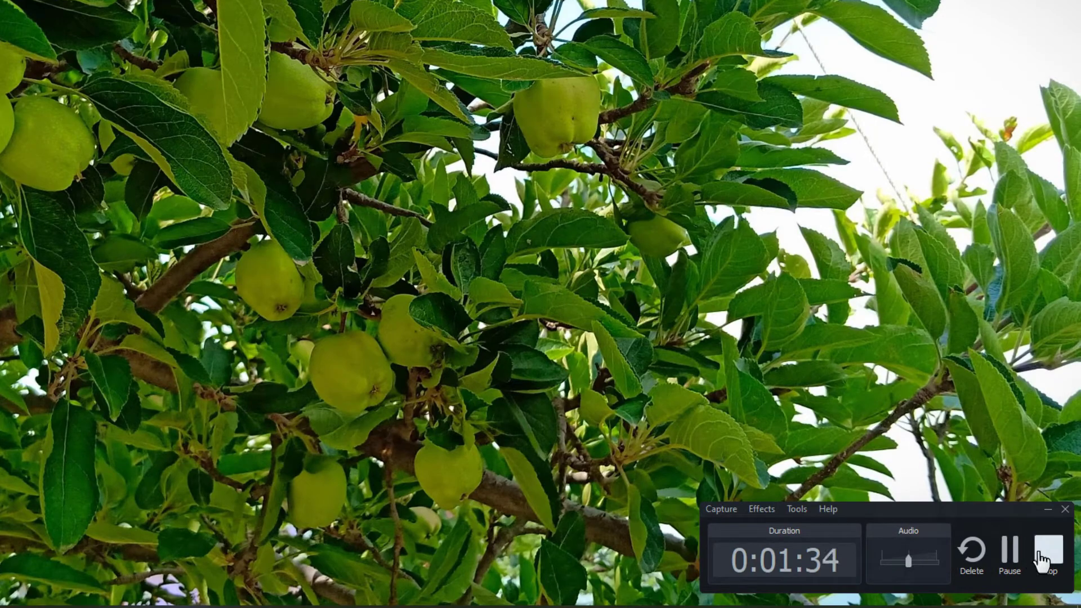
left_click(1043, 563)
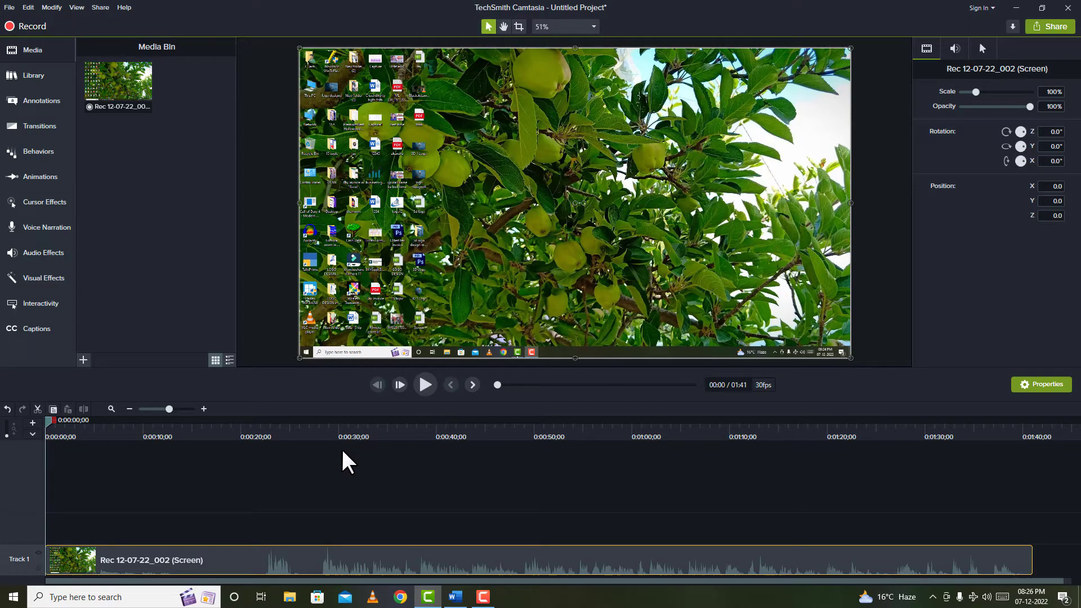
Scrub through the recorded clip up to about 0:01:20 to review where the shapes are drawn.
left_click(374, 434)
left_click_drag(381, 421, 648, 437)
left_click_drag(718, 451, 818, 442)
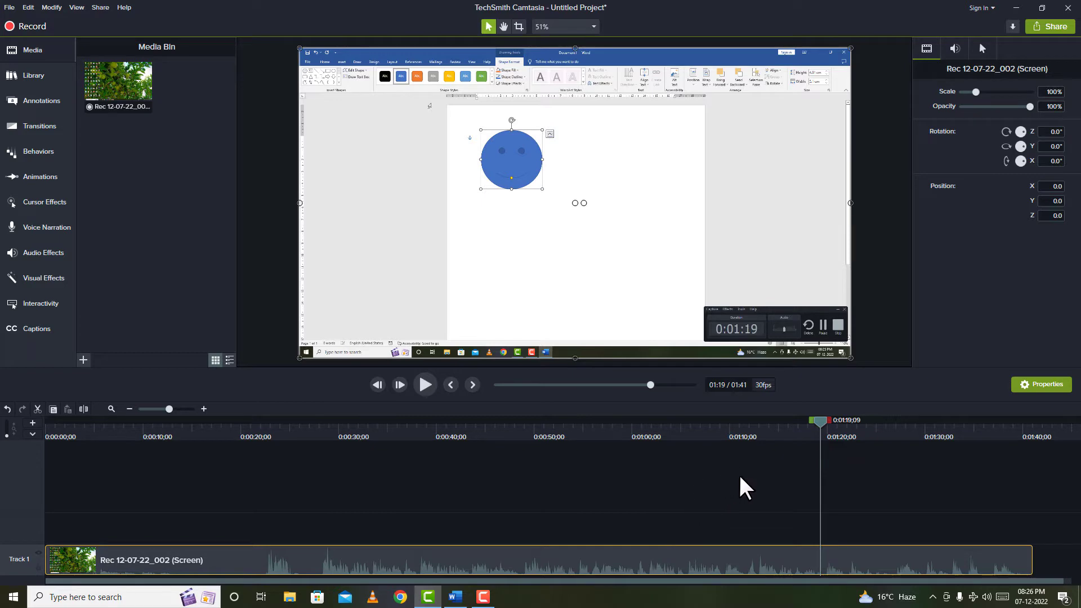
left_click(708, 429)
left_click_drag(712, 421, 791, 430)
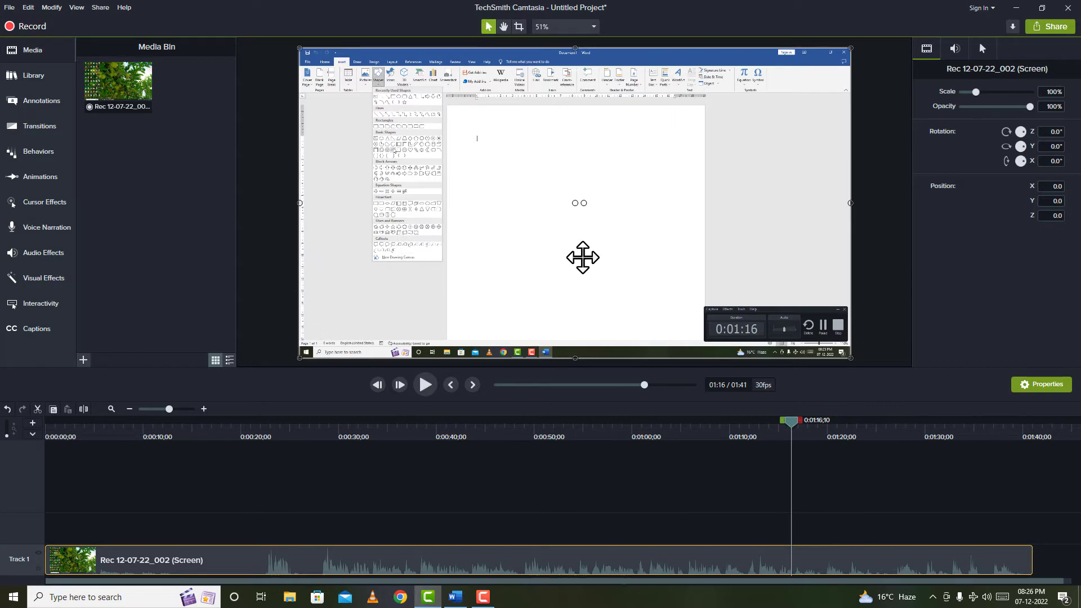
left_click_drag(791, 421, 838, 425)
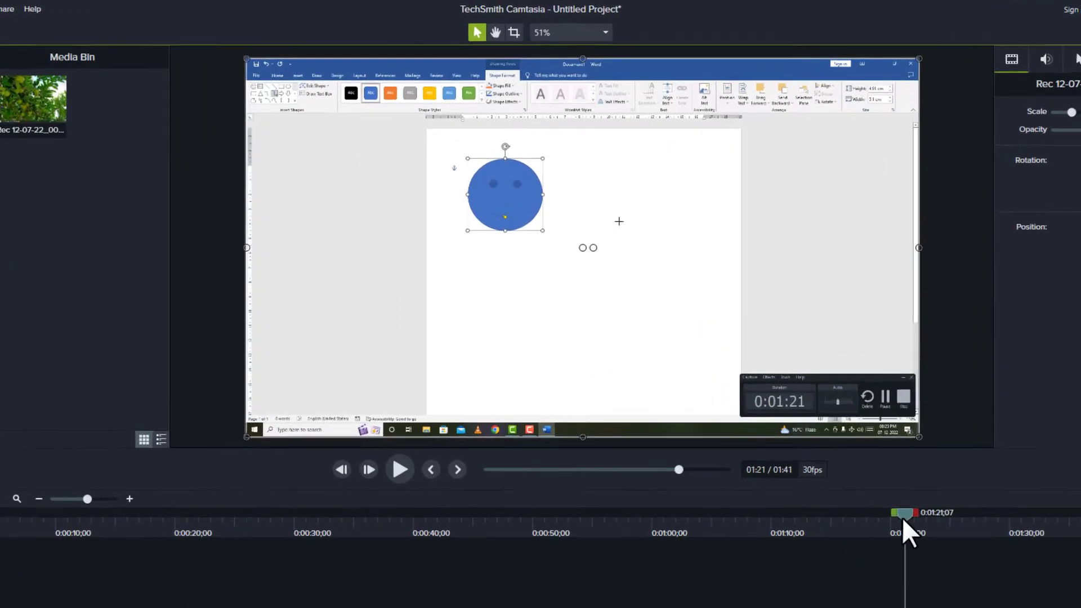
left_click_drag(903, 521, 892, 523)
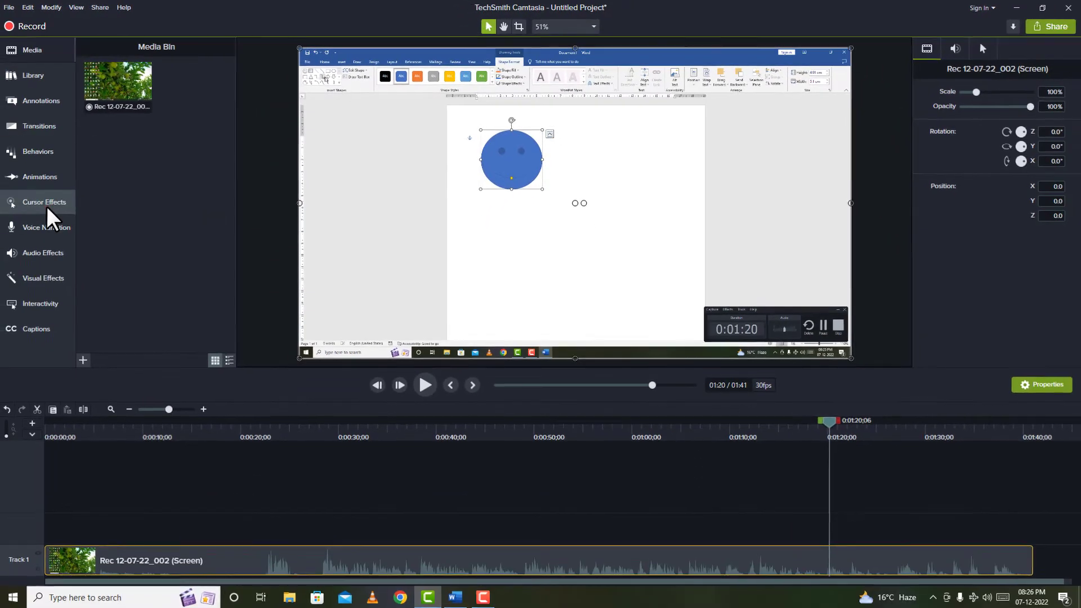
Apply the Cursor Highlight effect to the screen recording on Track 1.
left_click(47, 205)
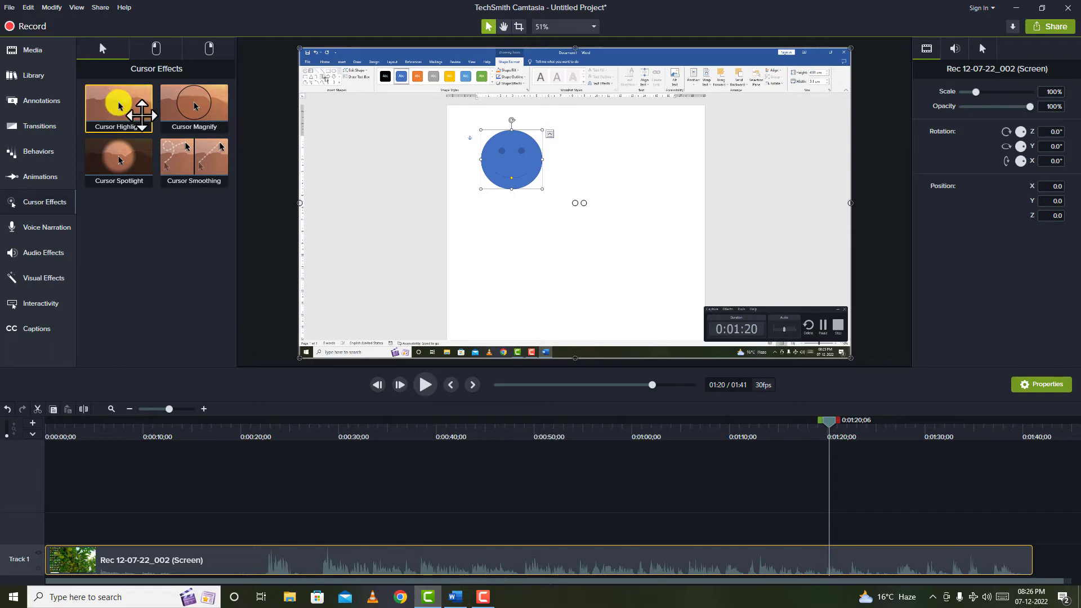
left_click_drag(832, 439, 839, 435)
left_click_drag(132, 131, 563, 563)
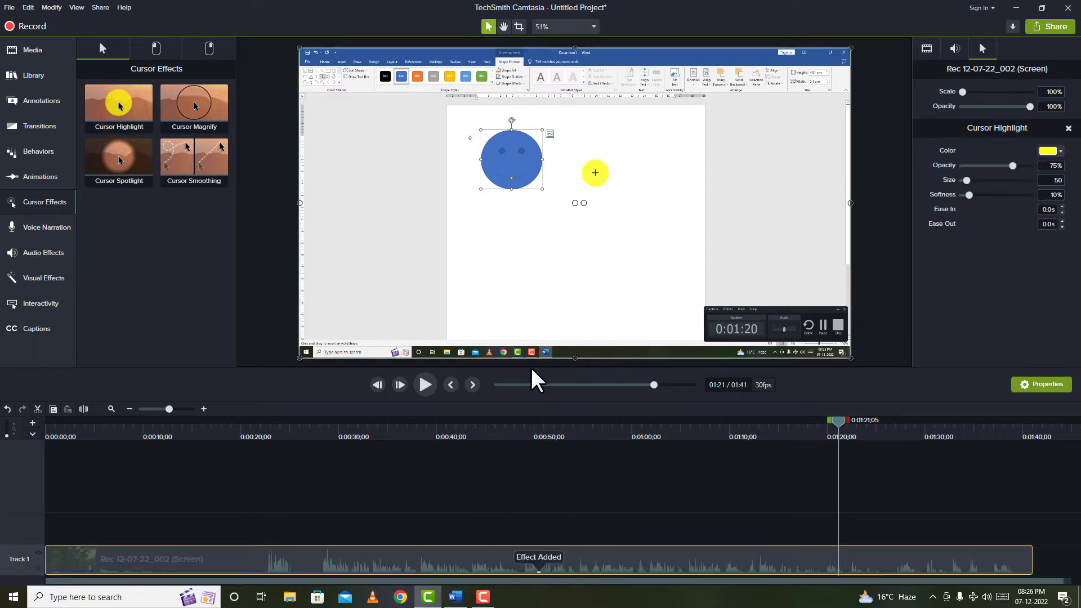
Recolor the cursor highlight to blue #0C00FF and reduce its size to 23.
left_click(1061, 151)
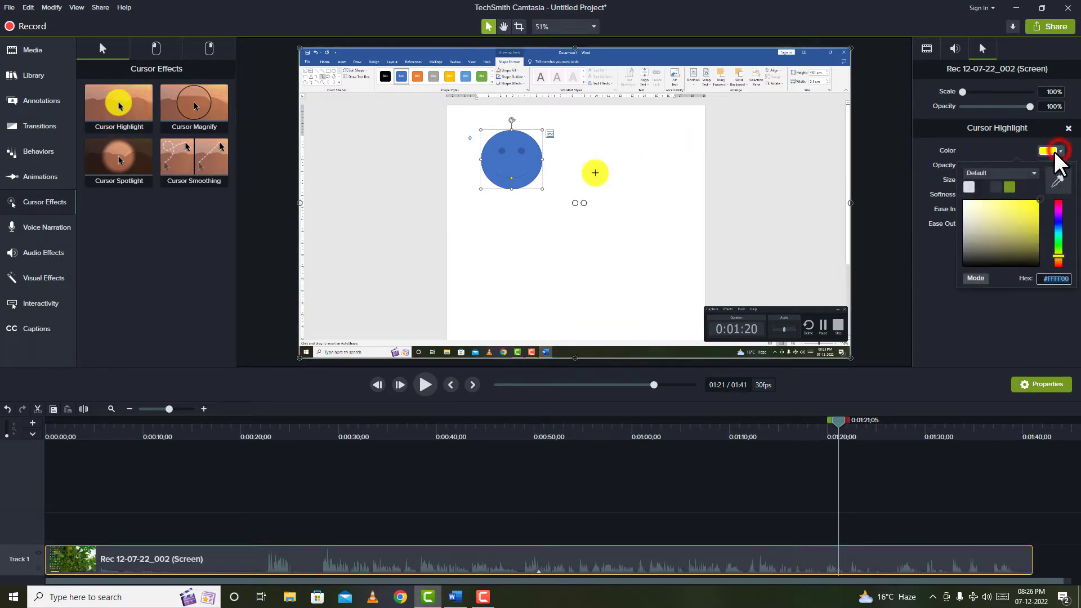
left_click(1059, 222)
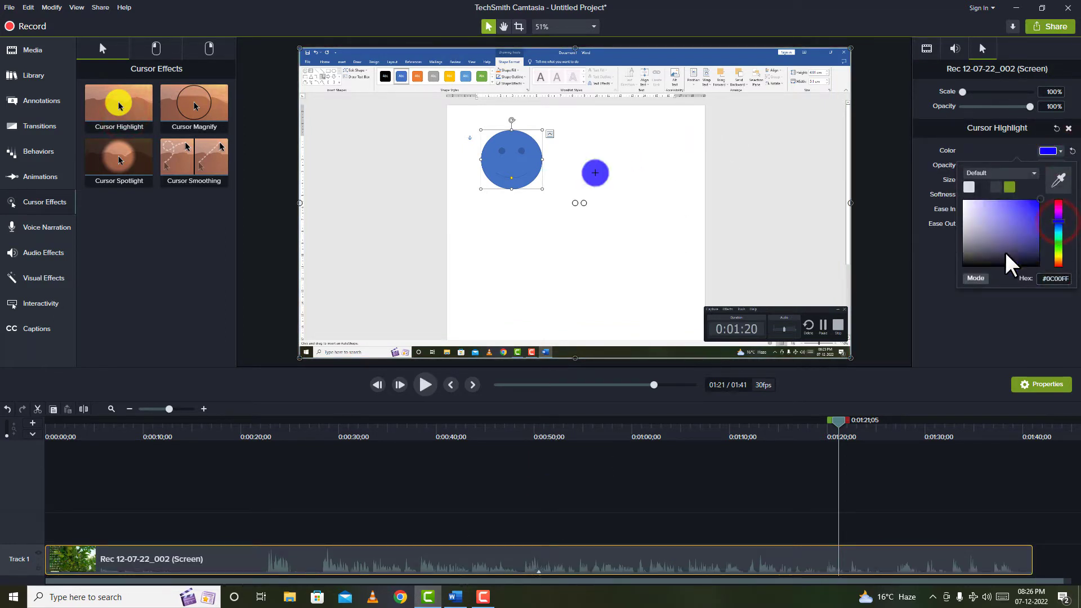
left_click(927, 246)
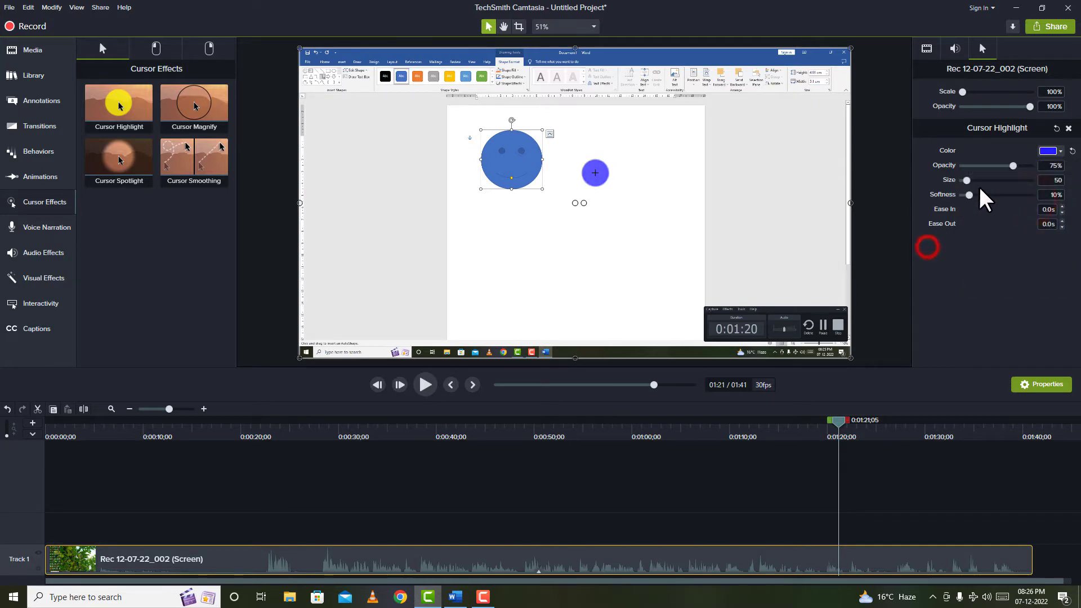
left_click_drag(968, 180, 965, 180)
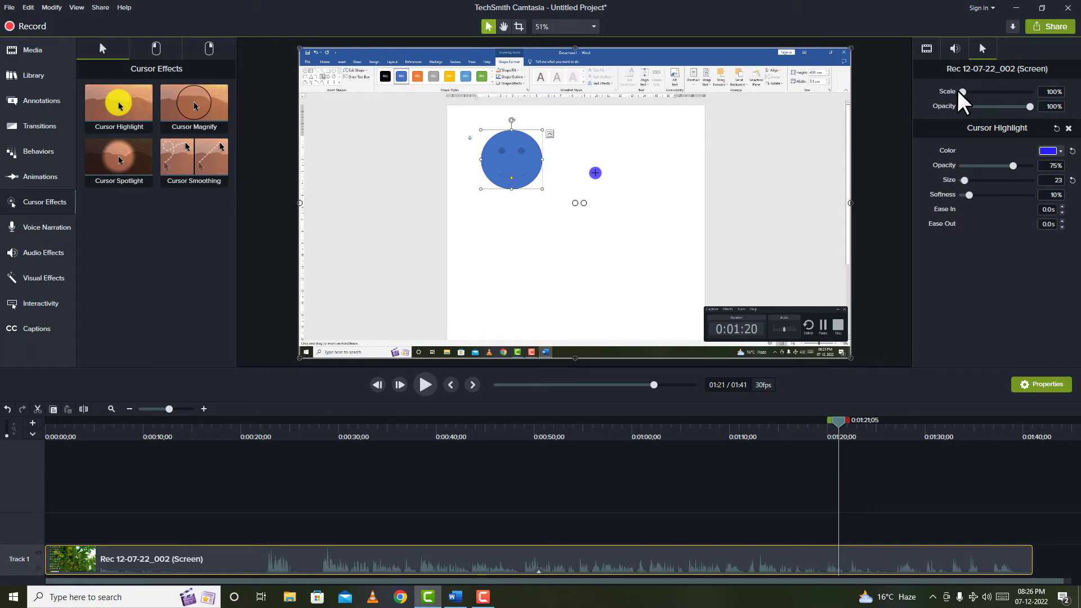
Enlarge the recorded cursor to a scale of 357%.
left_click_drag(962, 91, 1008, 92)
left_click_drag(840, 421, 849, 445)
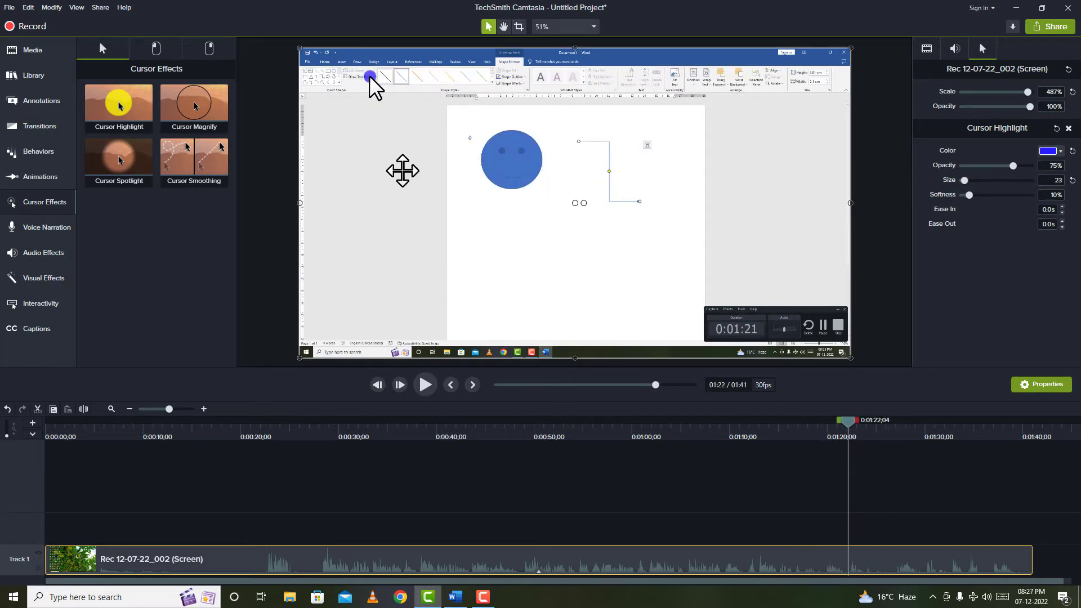
left_click_drag(1030, 91, 992, 107)
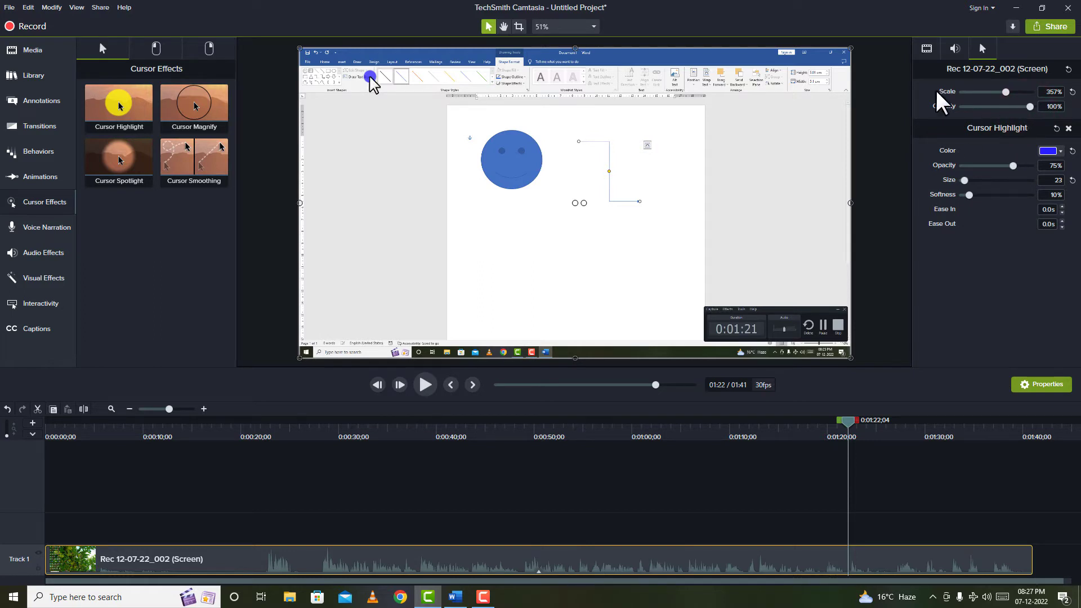
Apply the Left Click Rings effect to the Track 1 recording and remove its Cursor Highlight effect.
left_click(125, 66)
left_click(154, 49)
left_click_drag(114, 110, 697, 564)
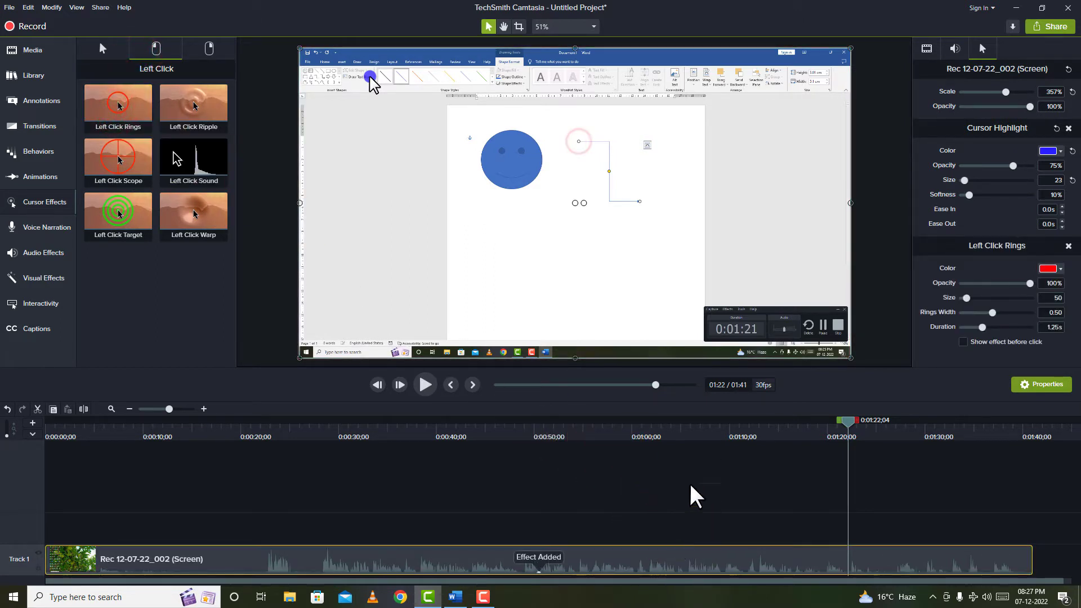
left_click(1068, 128)
Mute the computer's sound and play back the part of the recording where the shapes are drawn to preview the left-click rings.
left_click_drag(849, 423, 895, 439)
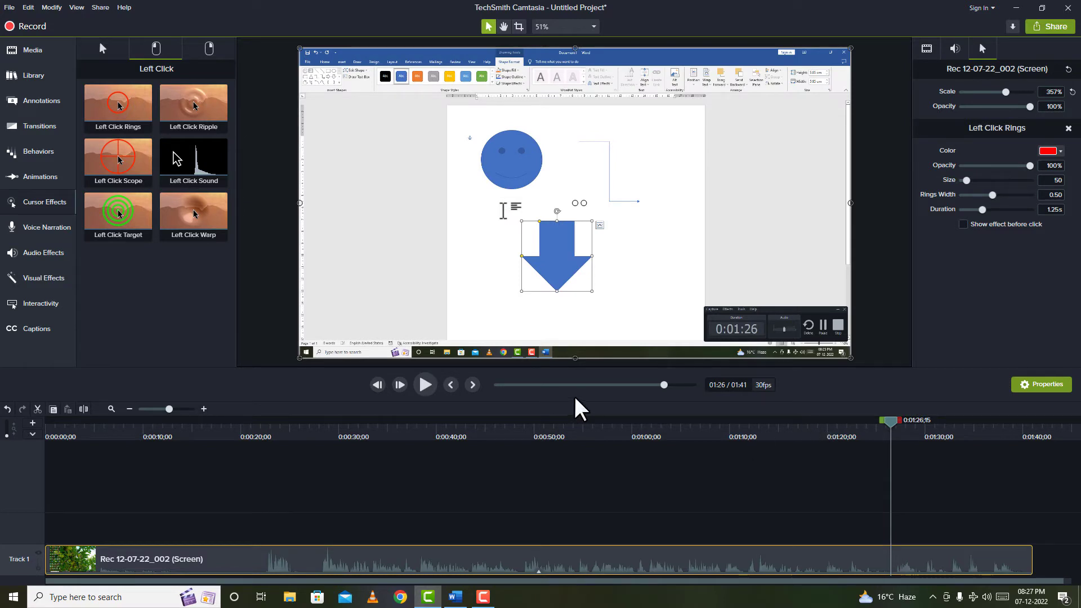
left_click(988, 598)
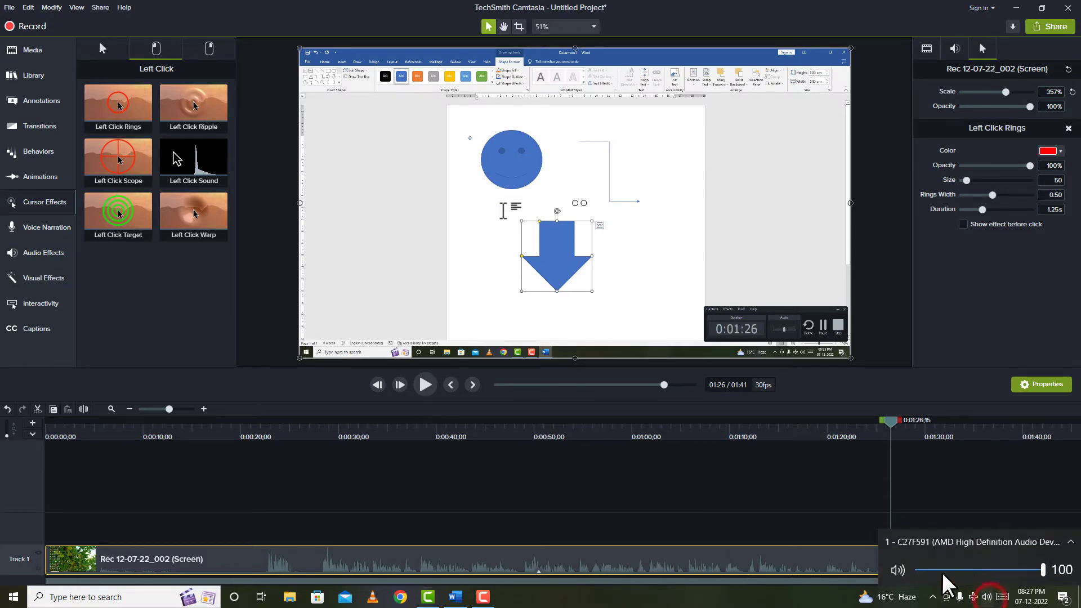
left_click(896, 572)
left_click(749, 606)
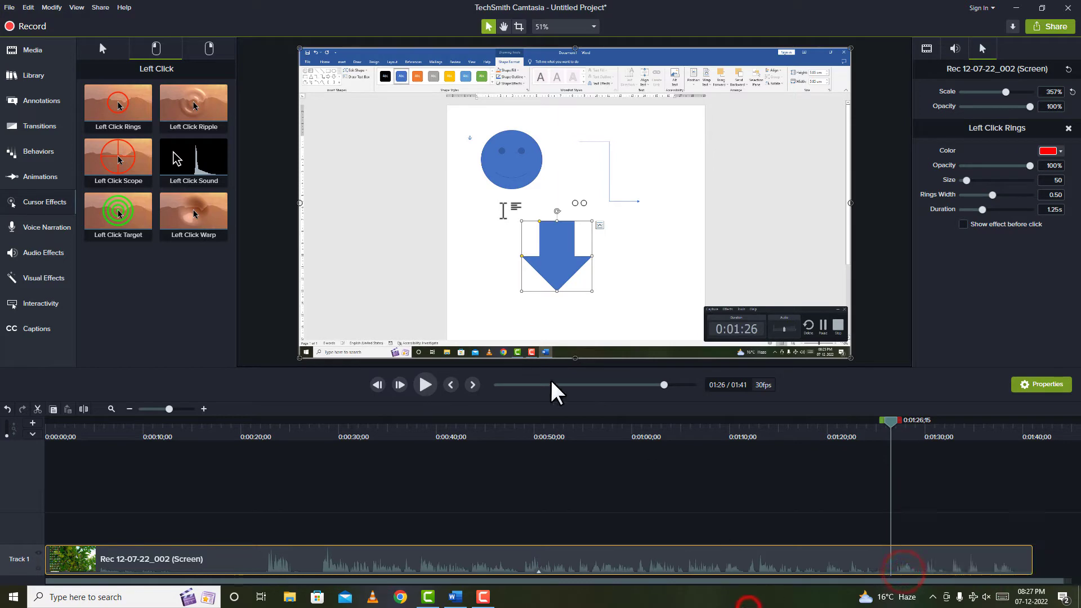
left_click(819, 442)
left_click(425, 384)
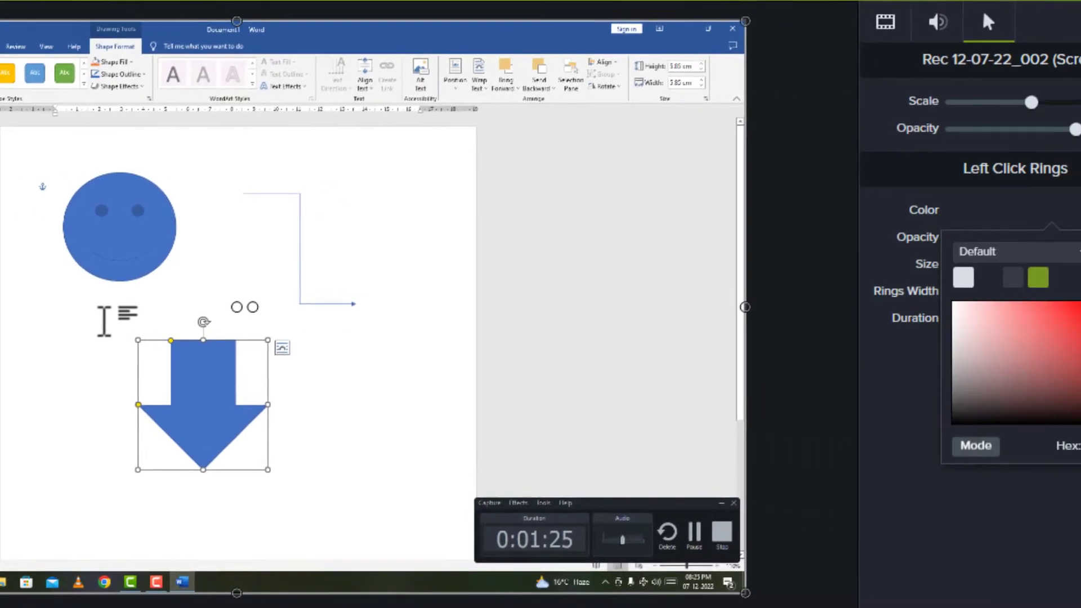
left_click(1042, 211)
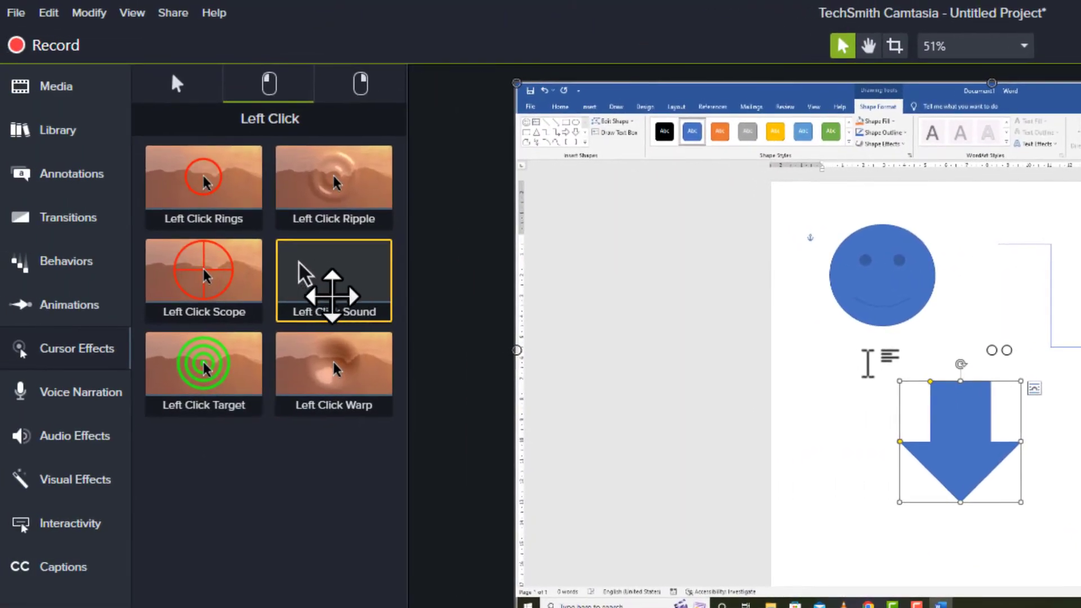
left_click_drag(333, 296, 567, 532)
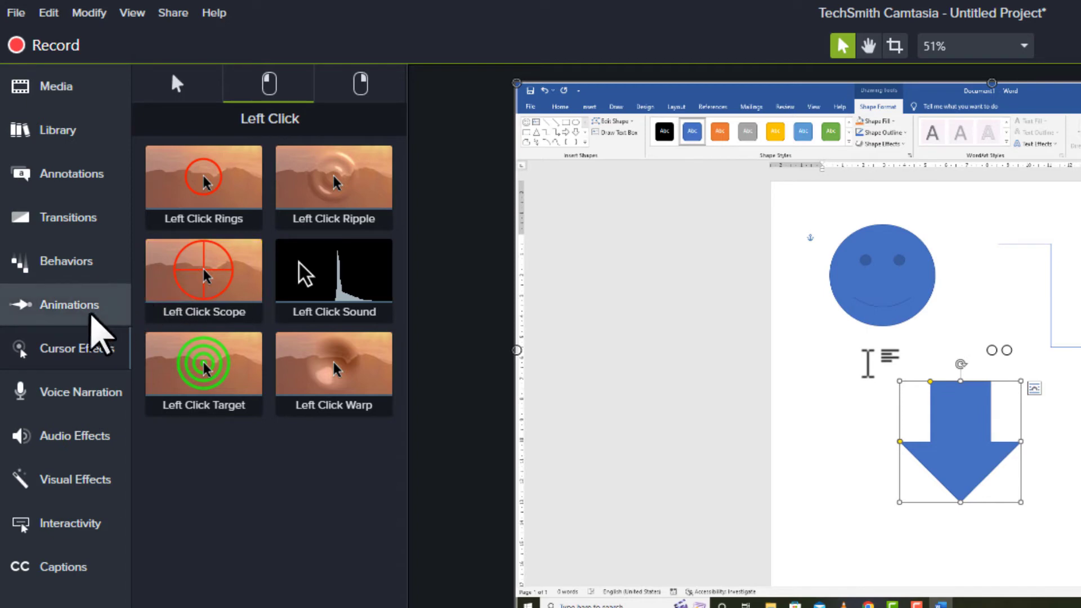
Add a Zoom-n-Pan animation at about 0:01:16 that zooms to 237% on the open Shapes gallery.
left_click(70, 304)
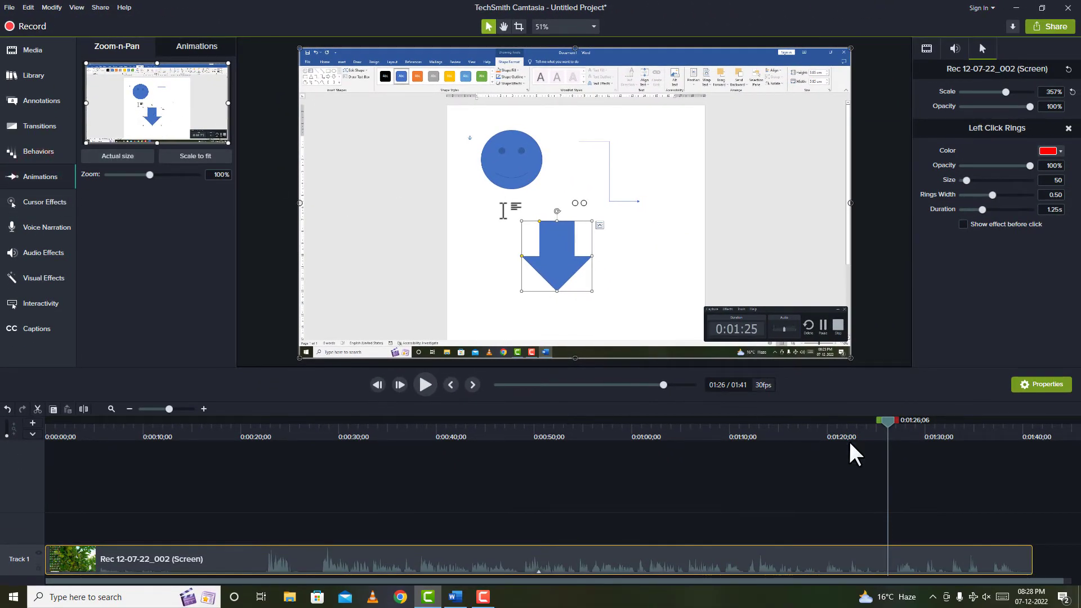
left_click_drag(893, 422, 767, 428)
left_click(420, 385)
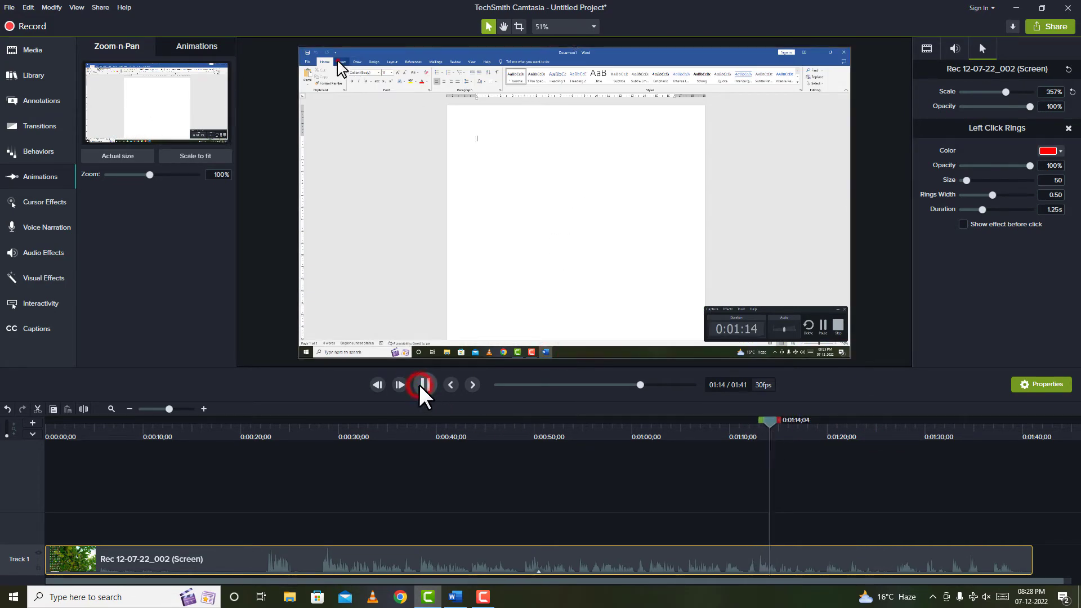
left_click(414, 168)
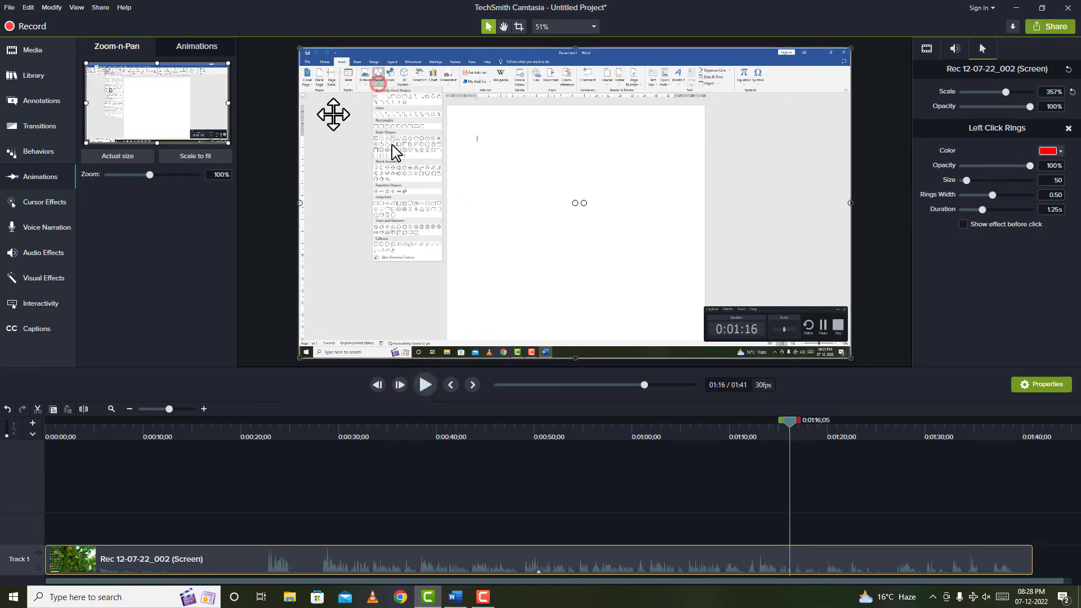
left_click_drag(229, 103, 172, 113)
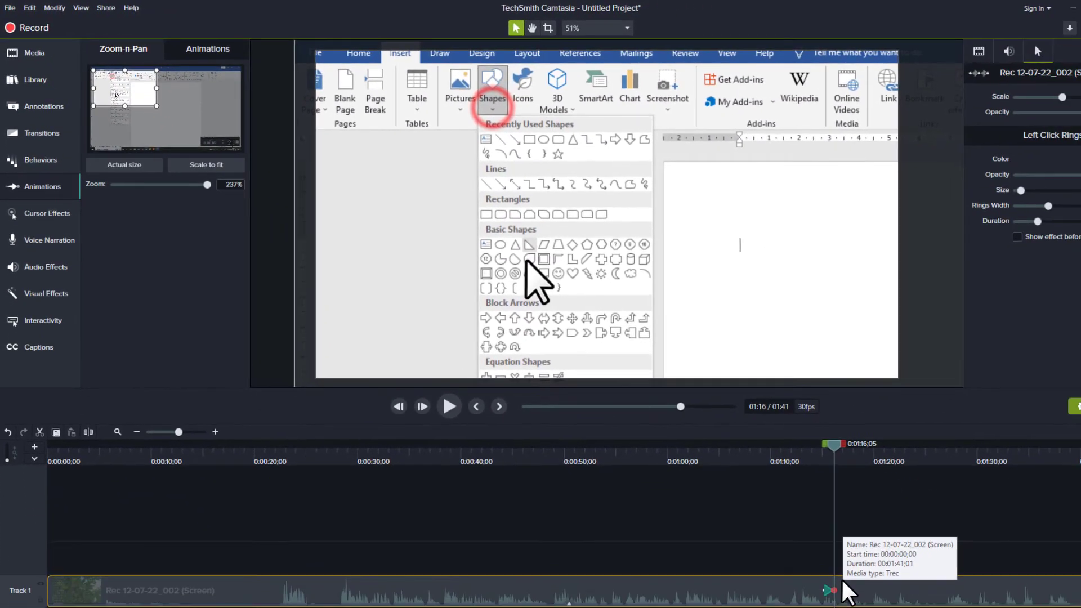
Add a pan at about 0:01:18 that moves the zoomed frame onto the smiley face being drawn.
left_click(449, 414)
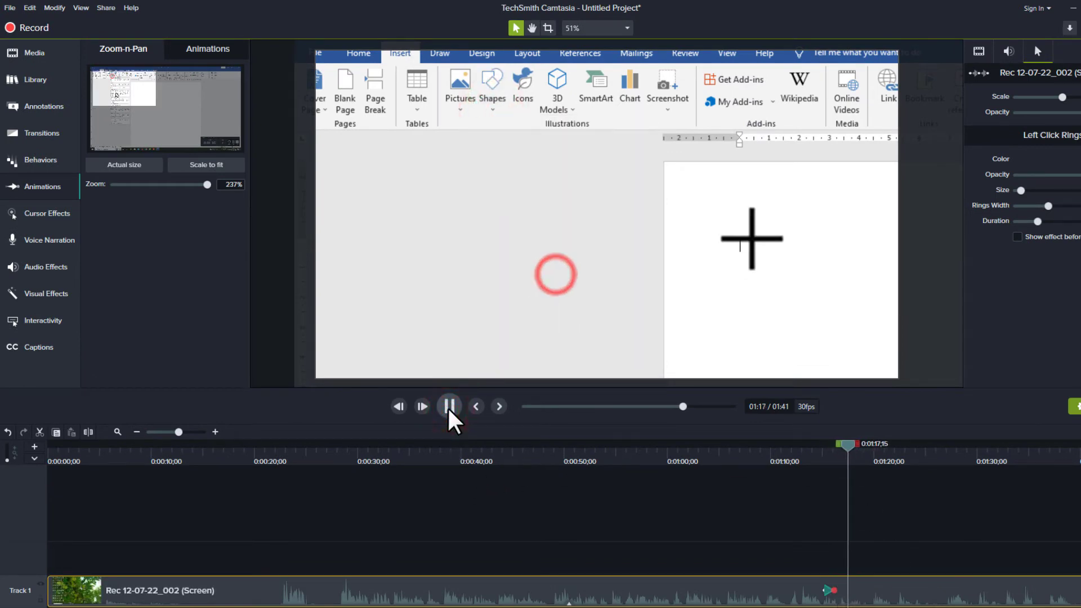
left_click(450, 411)
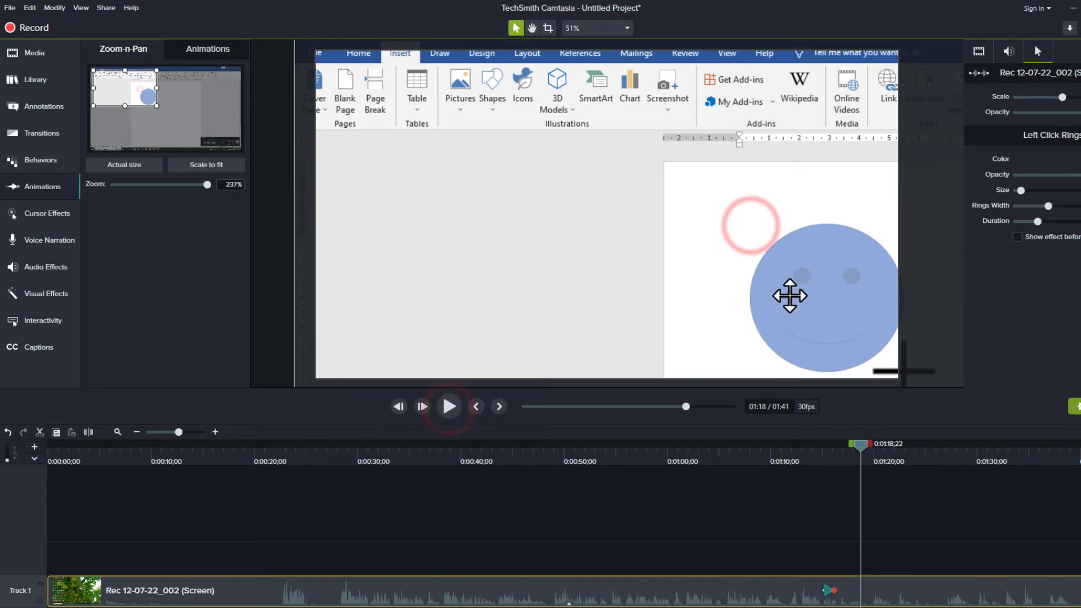
left_click_drag(133, 90, 158, 102)
Add a Zoom-n-Pan animation at about 0:01:20 that widens the view to 143%, framing the smiley face and the shape tools.
left_click(454, 413)
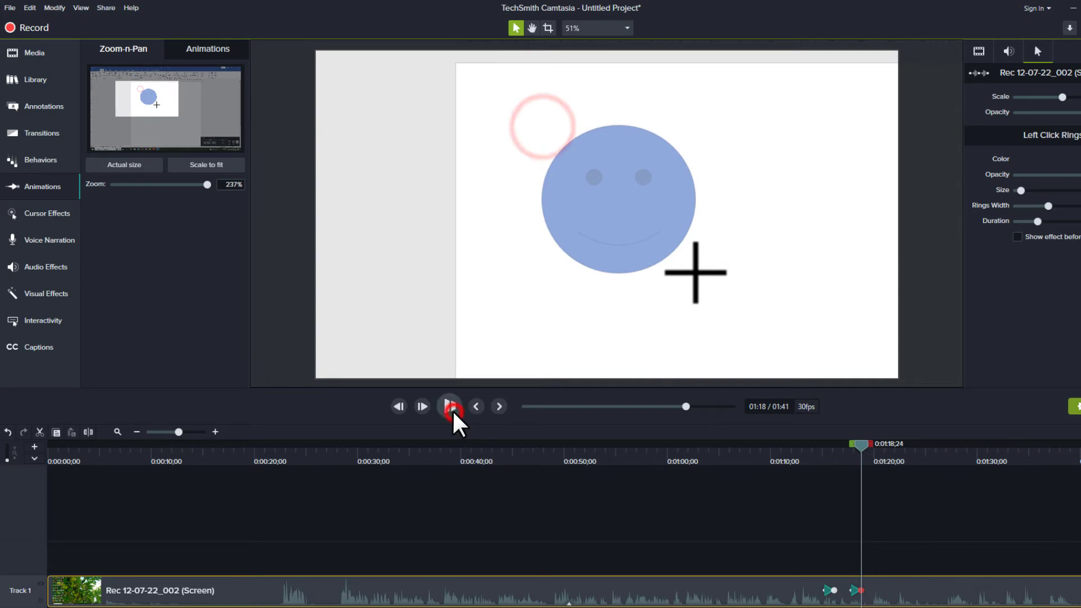
left_click(454, 414)
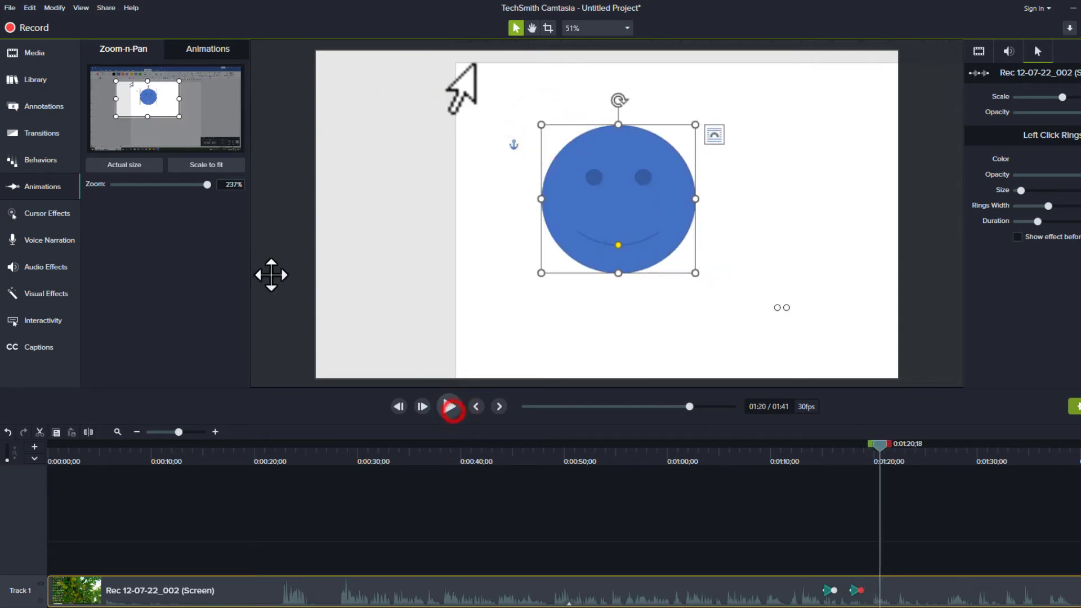
left_click(204, 166)
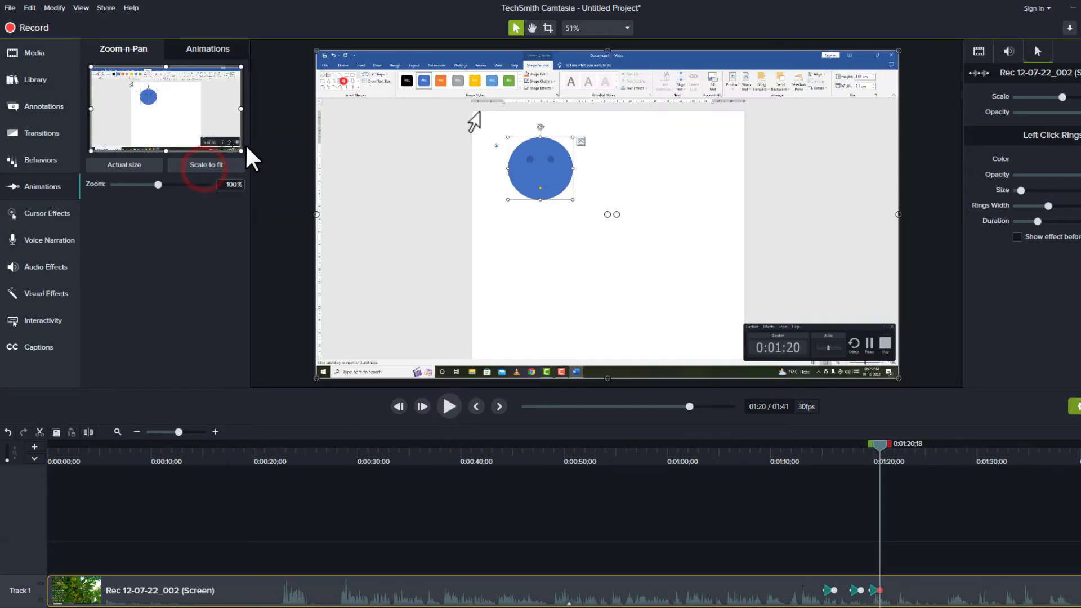
left_click_drag(241, 150, 203, 127)
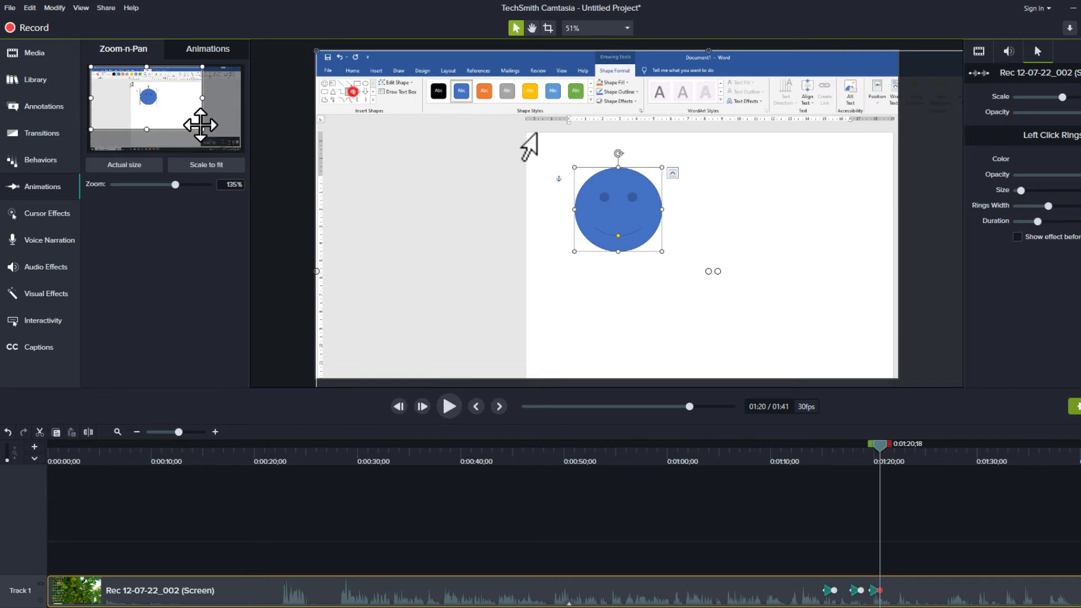
mouse_move(201, 129)
left_mouse_down()
mouse_move(186, 115)
mouse_move(194, 125)
left_mouse_up()
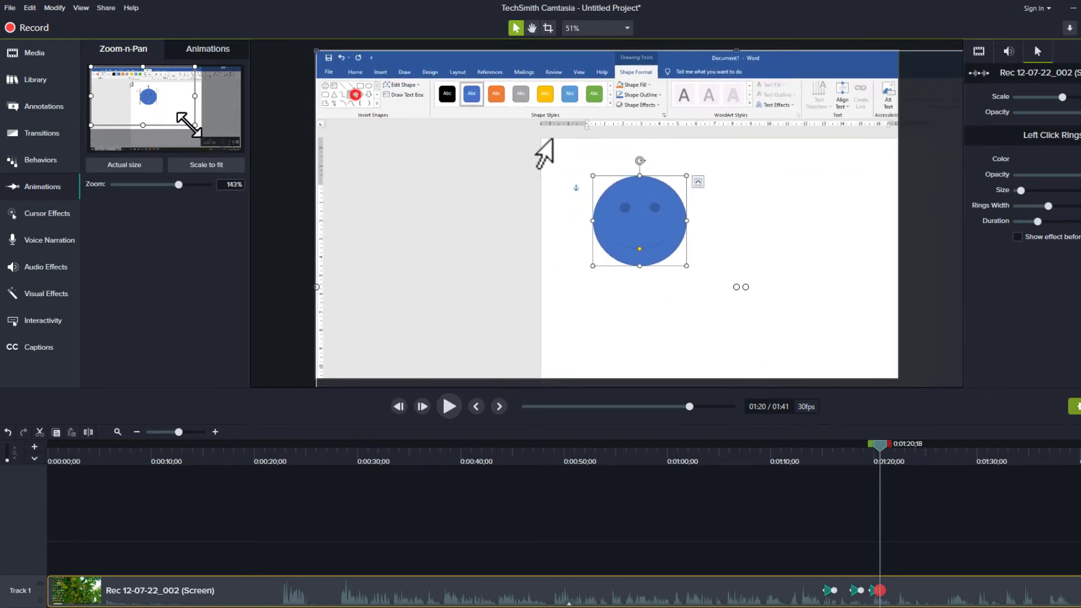
Play back the recording from about 0:01:20 to preview the widened Zoom-n-Pan view while the remaining shapes are drawn.
left_click(879, 588)
left_click(450, 416)
left_click(450, 408)
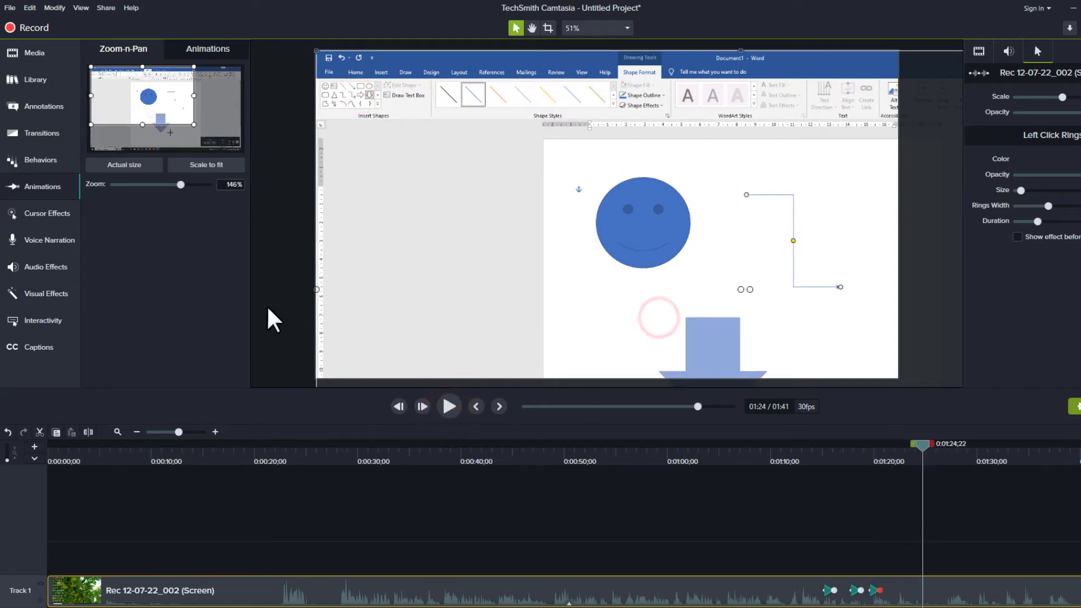
Apply the Noise Removal audio effect to the screen recording on Track 1.
left_click(31, 270)
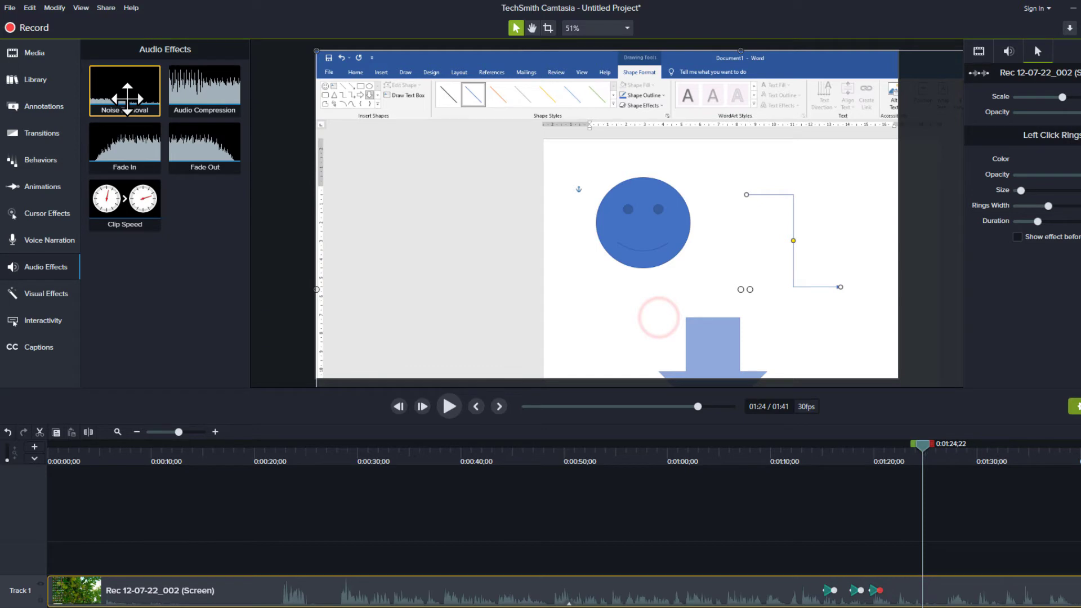
left_click_drag(128, 98, 480, 594)
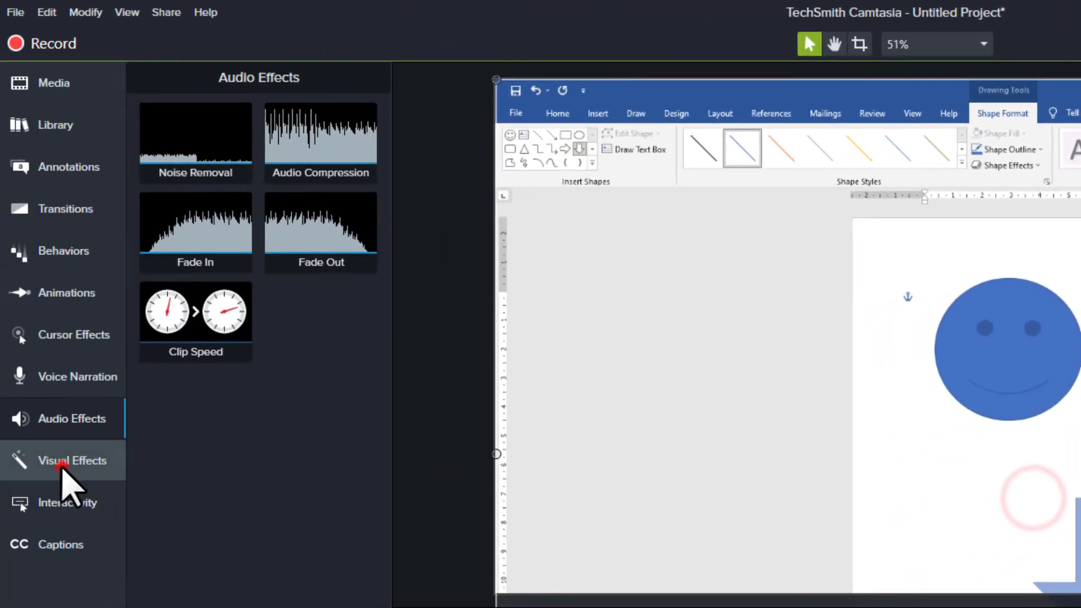
Look through the available visual effects, transitions and annotation callouts.
left_click(62, 460)
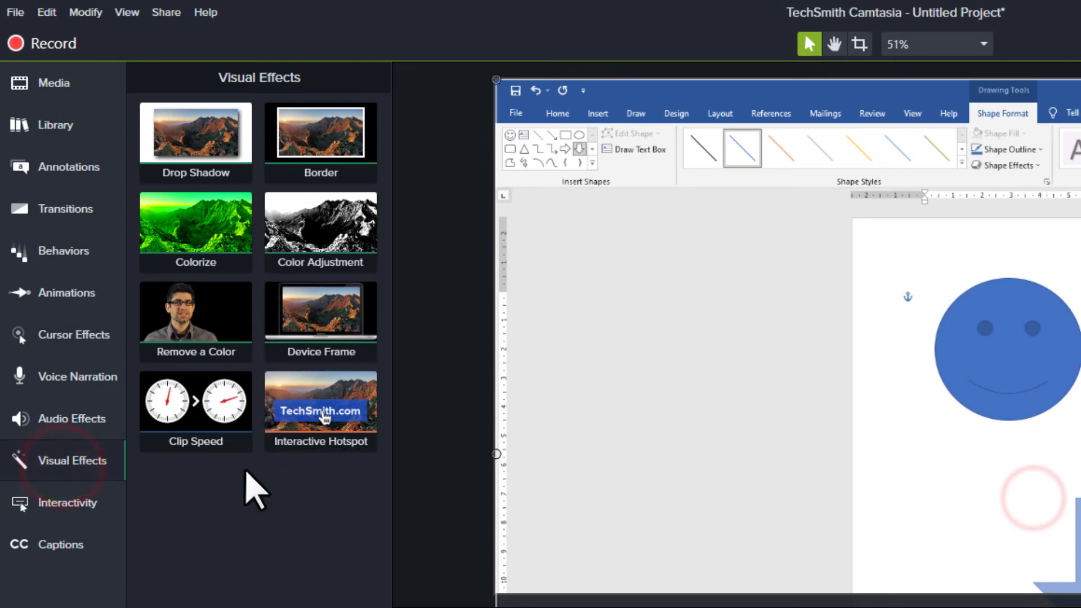
left_click(53, 213)
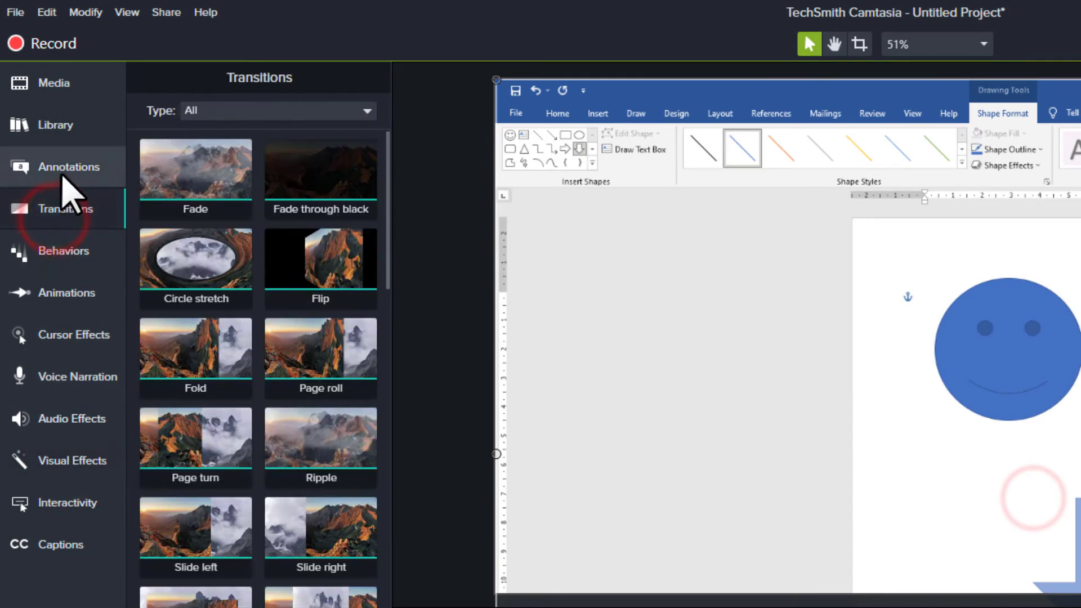
left_click(62, 168)
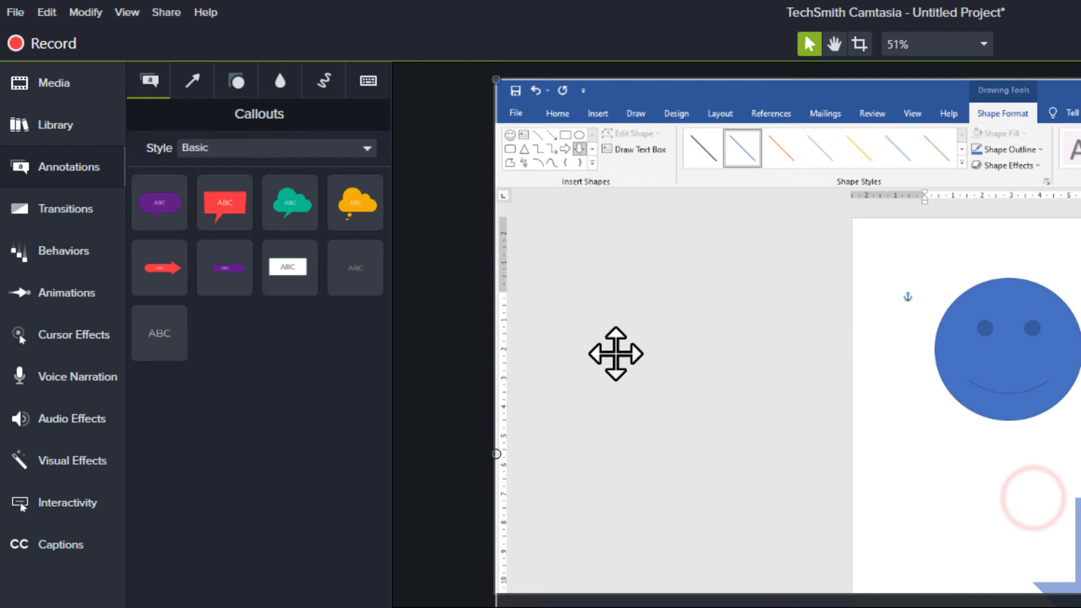
key("Escape")
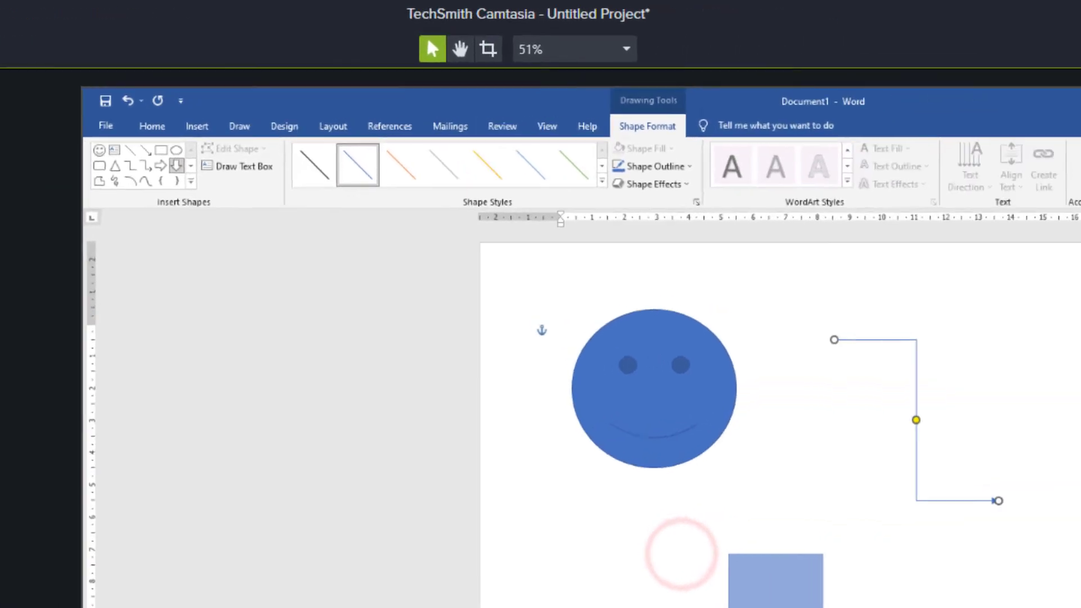
Start exporting the project to a local file with the MP4 only (up to 1080p) preset and proceed to the file name and folder settings.
left_click(1080, 44)
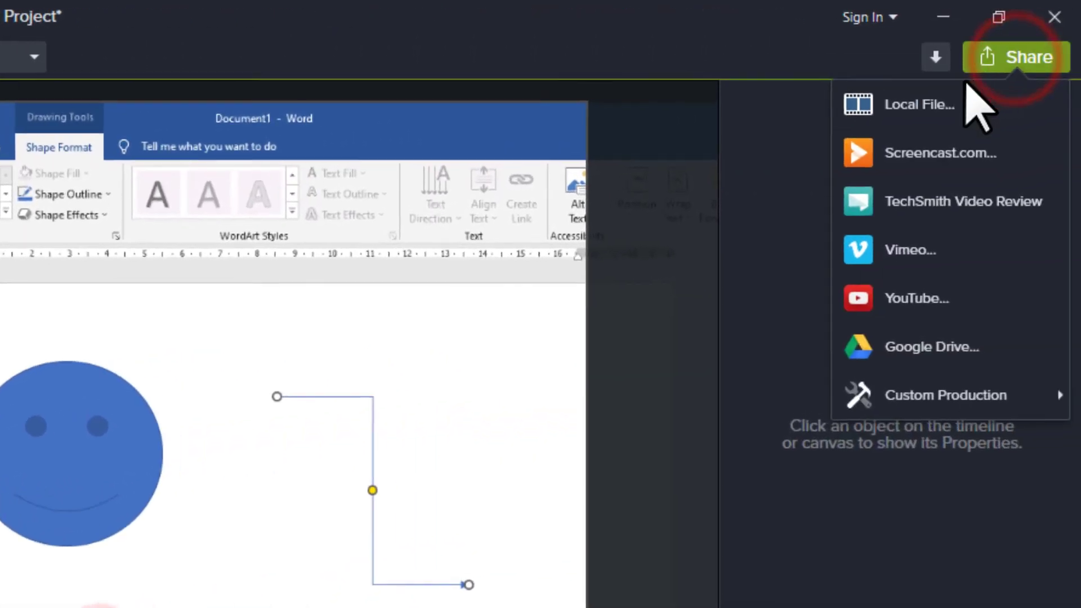
left_click(933, 105)
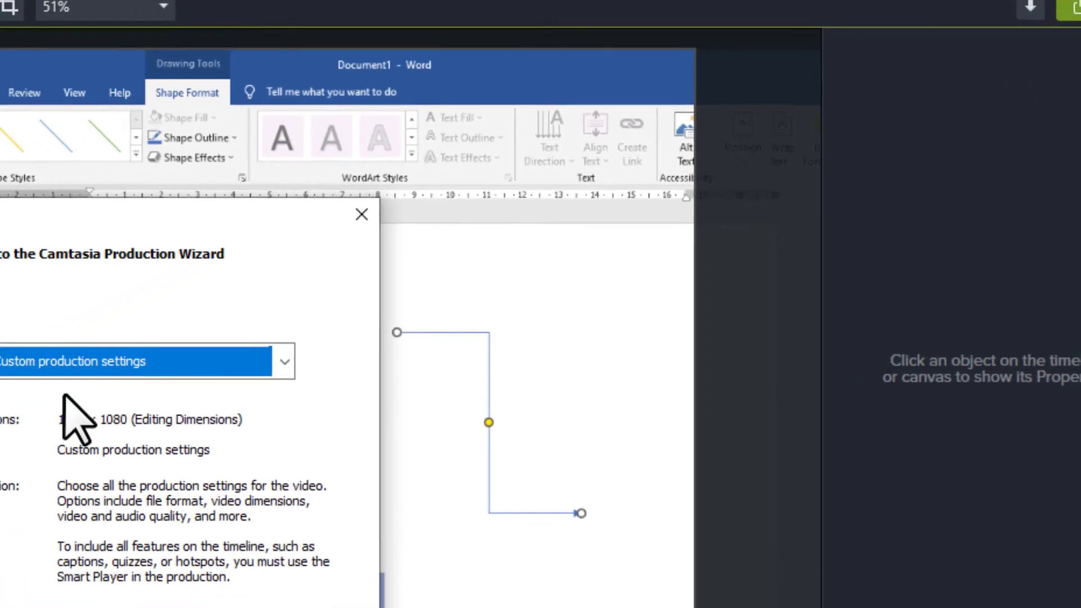
left_click(79, 361)
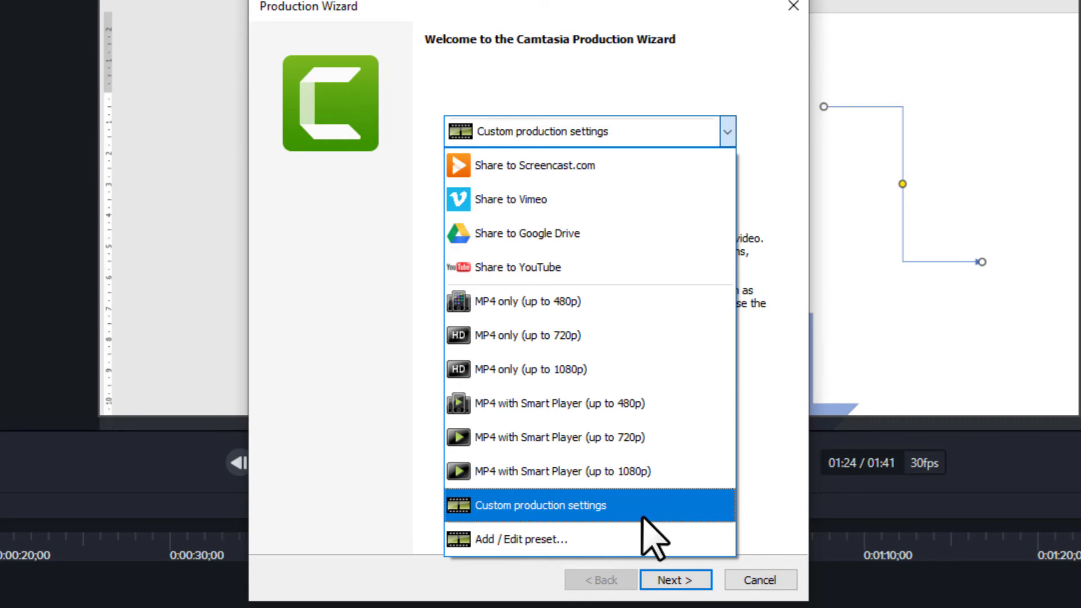
left_click(613, 513)
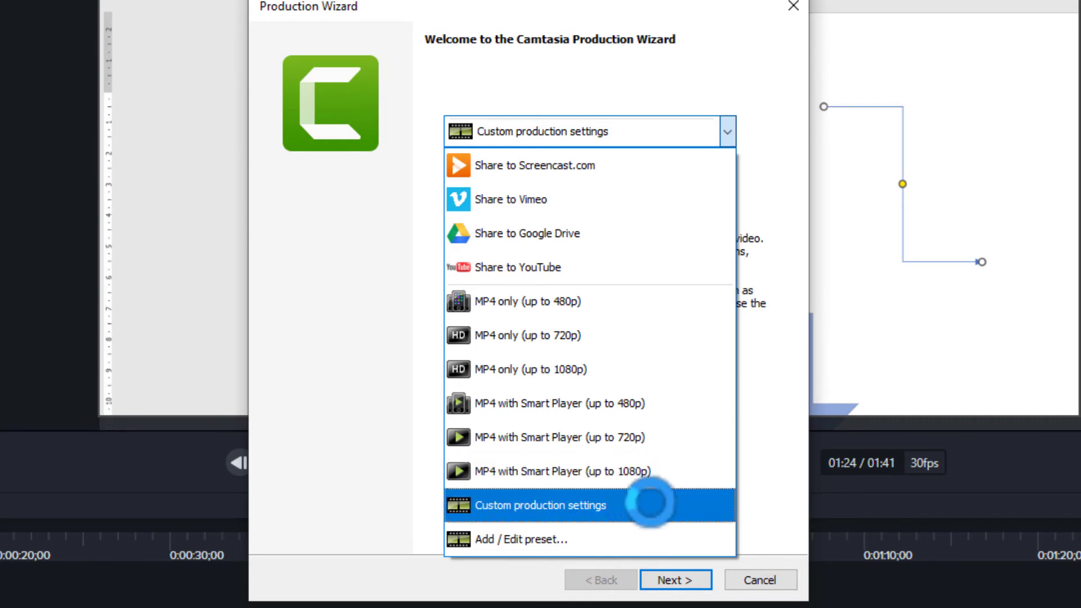
left_click(600, 367)
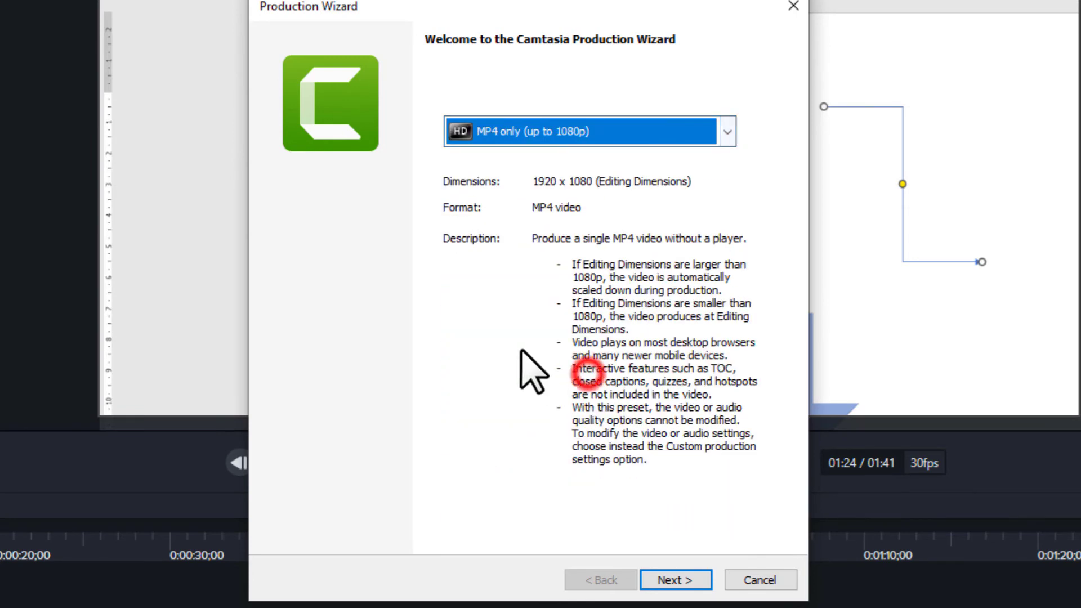
left_click(664, 580)
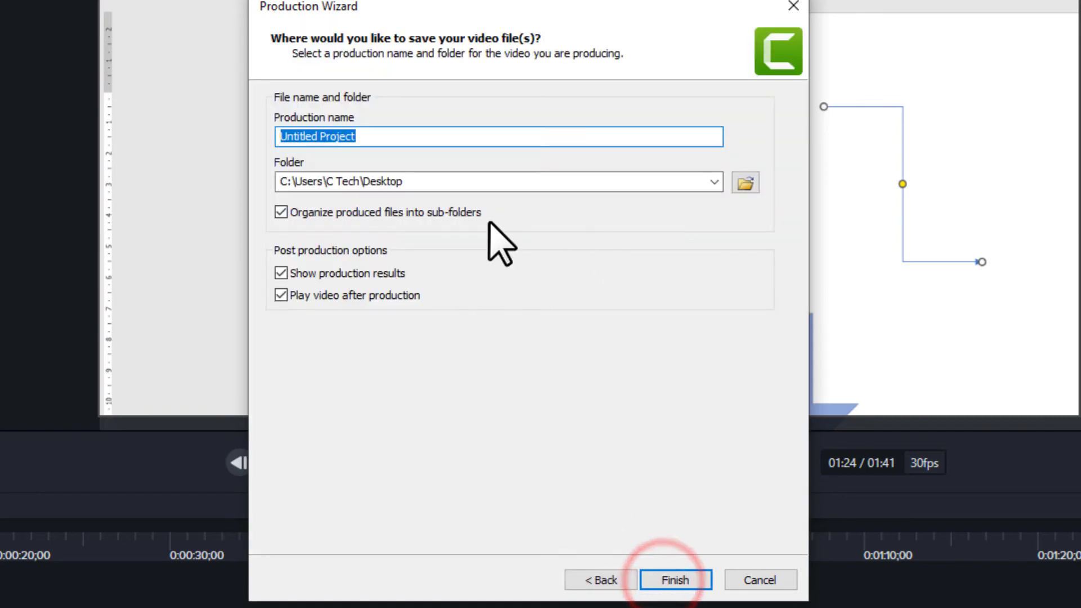